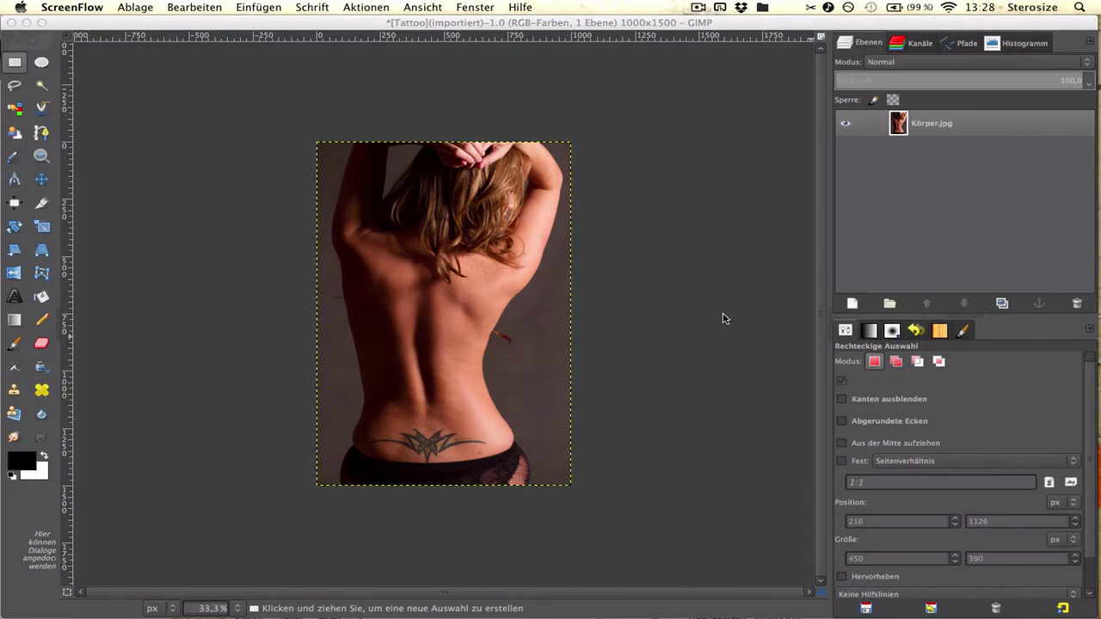
Step: Switch to GIMP and paste the copied back photo as a new layer above Körper.jpg
click(915, 208)
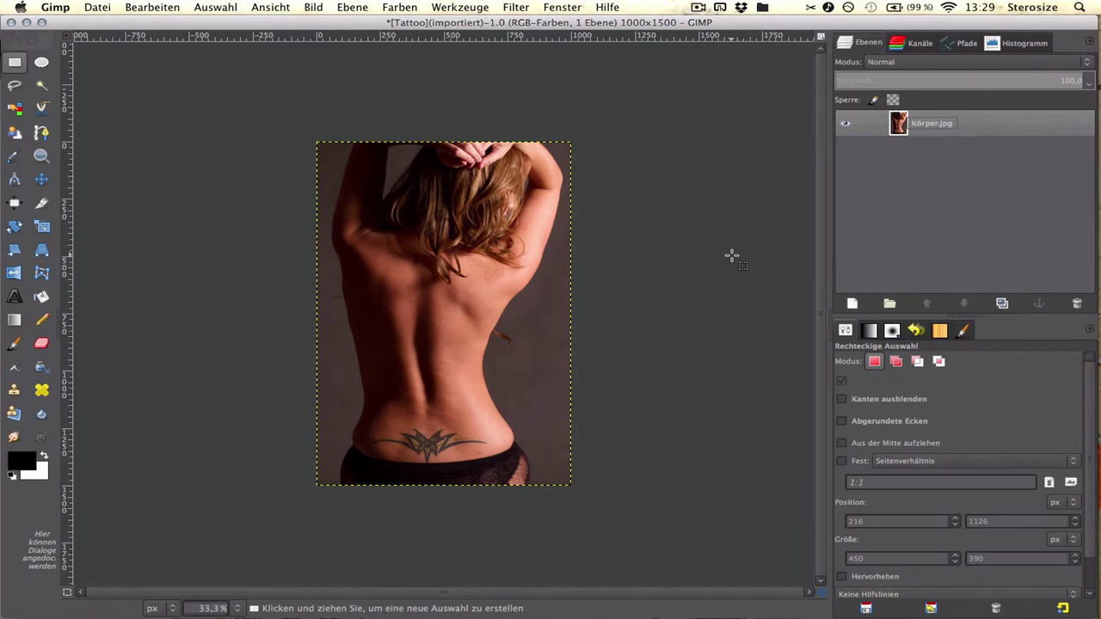
key(ctrl+v)
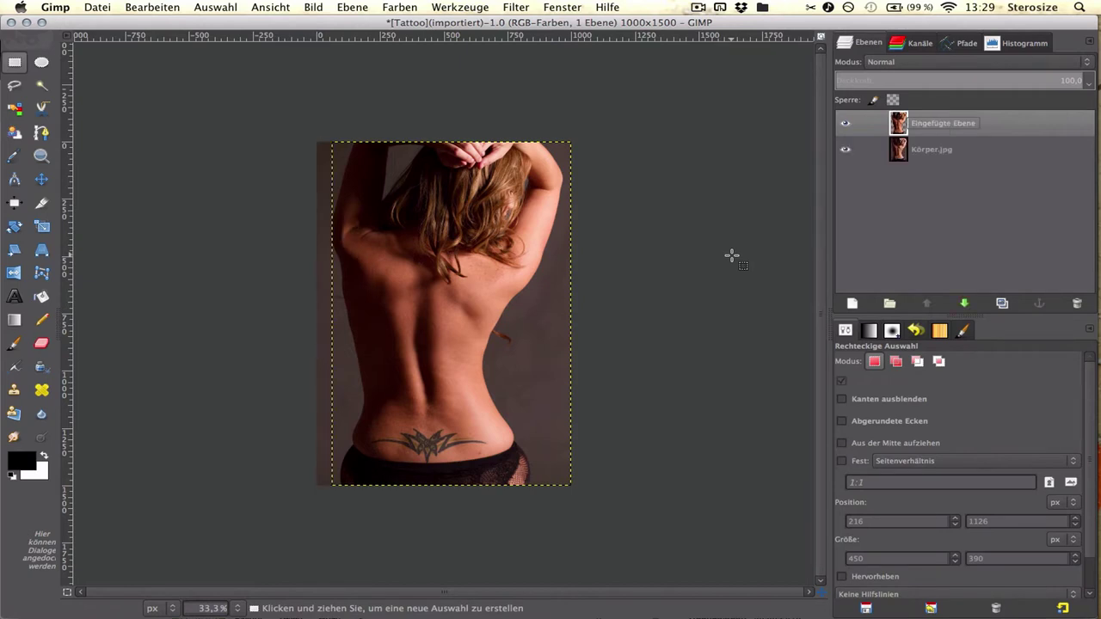
Step: Undo the paste so only Körper.jpg remains, and zoom in on the photo
key(ctrl+z)
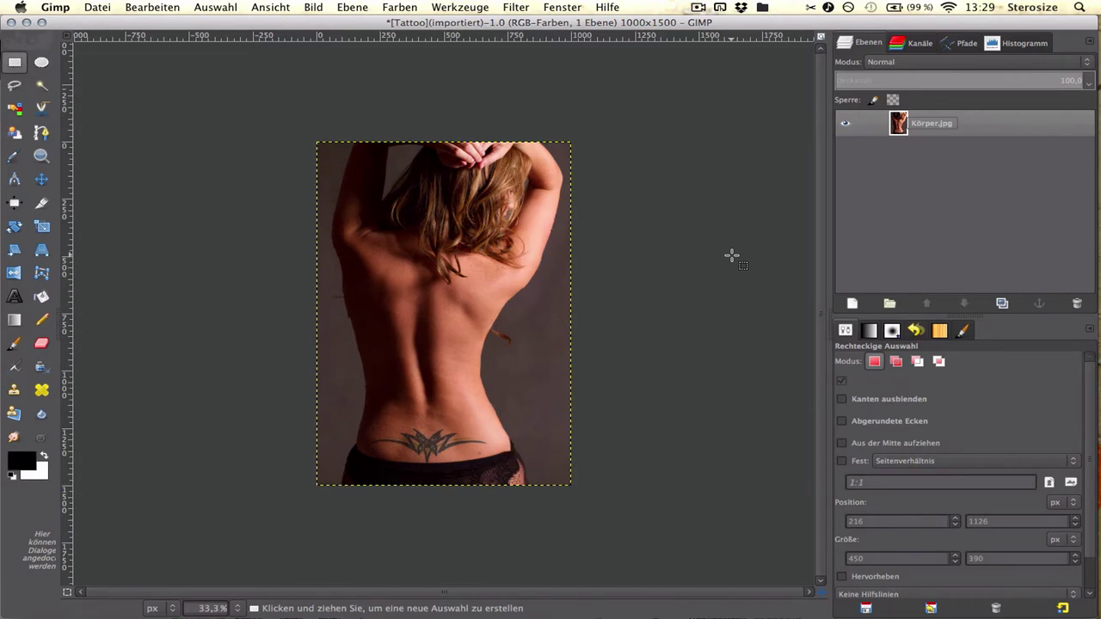
key(plus)
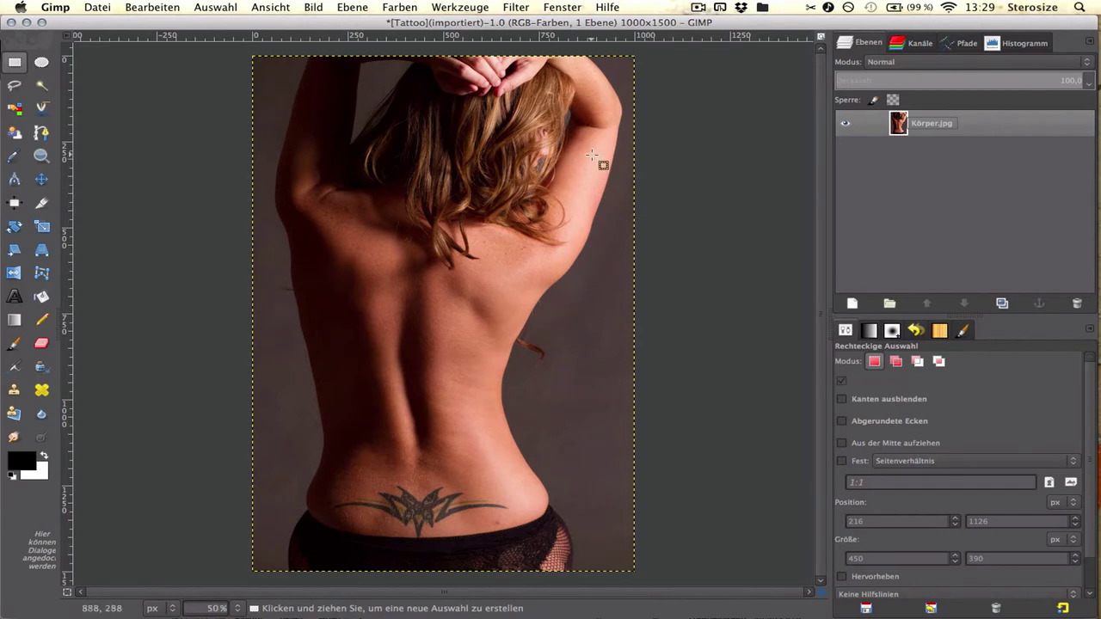
click(517, 8)
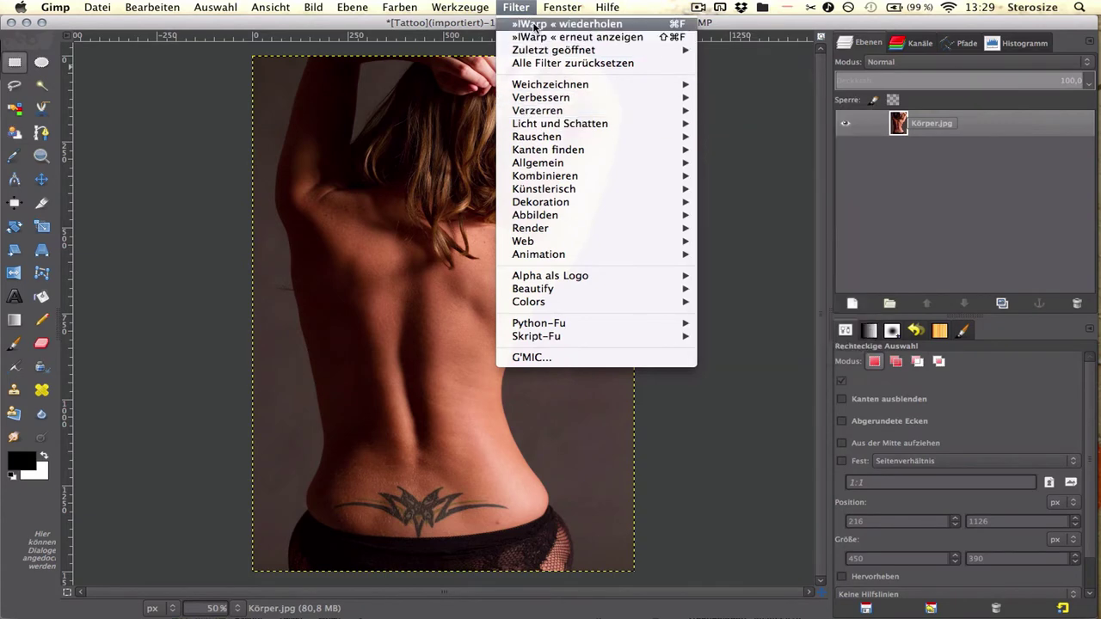
mouse_move(538, 110)
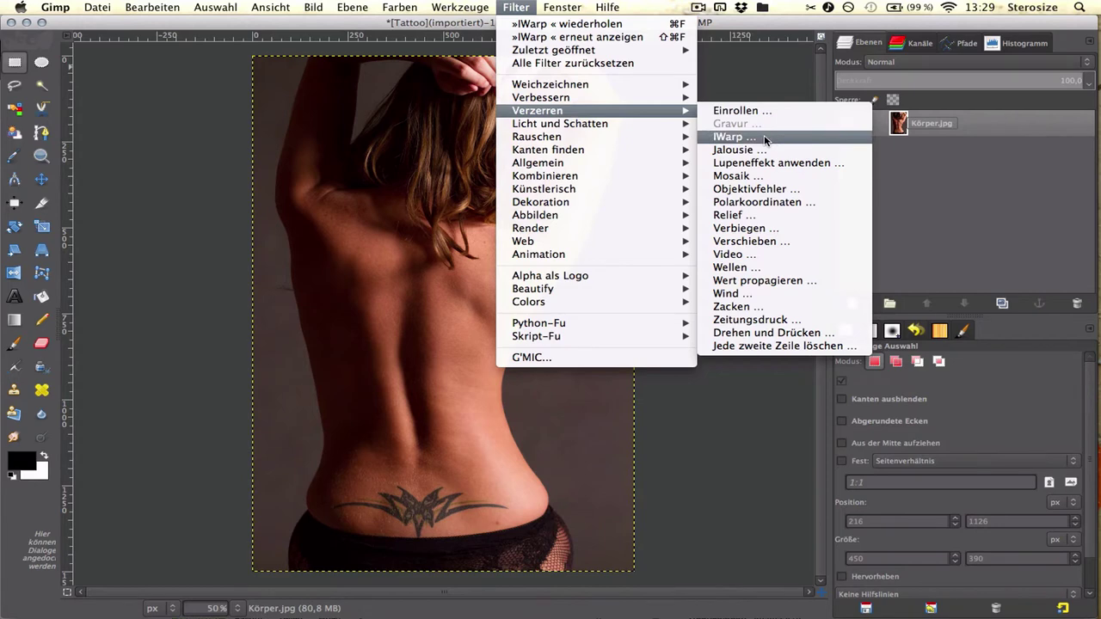
Step: Open IWarp in Schrumpfen mode (radius 20, deformation 0.30) and move its dialog top-left
click(760, 139)
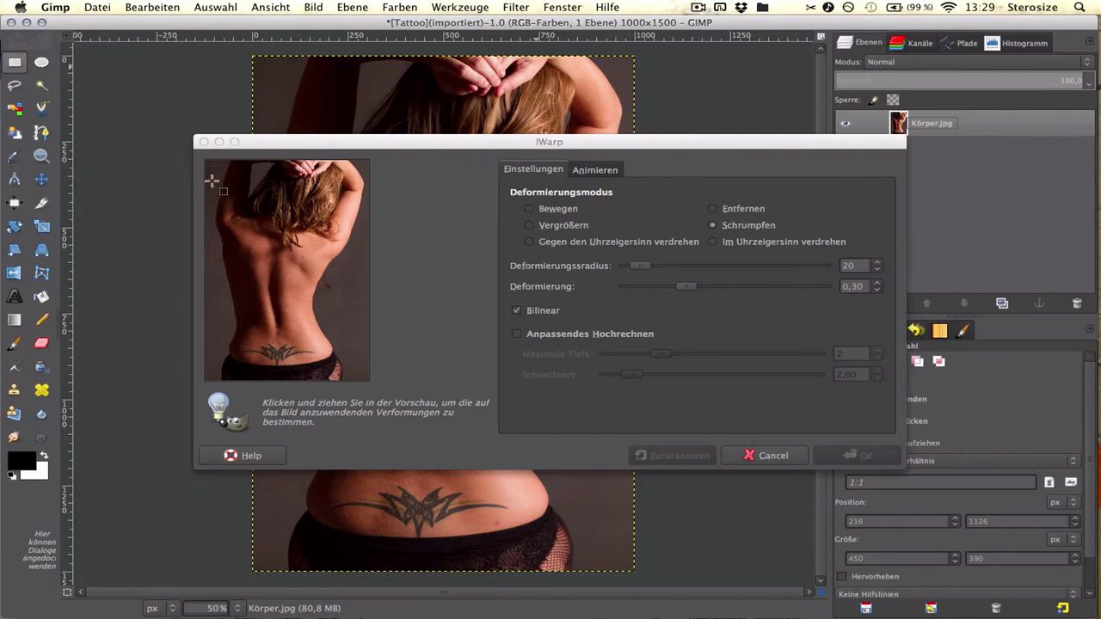
drag(320, 343, 336, 363)
click(528, 143)
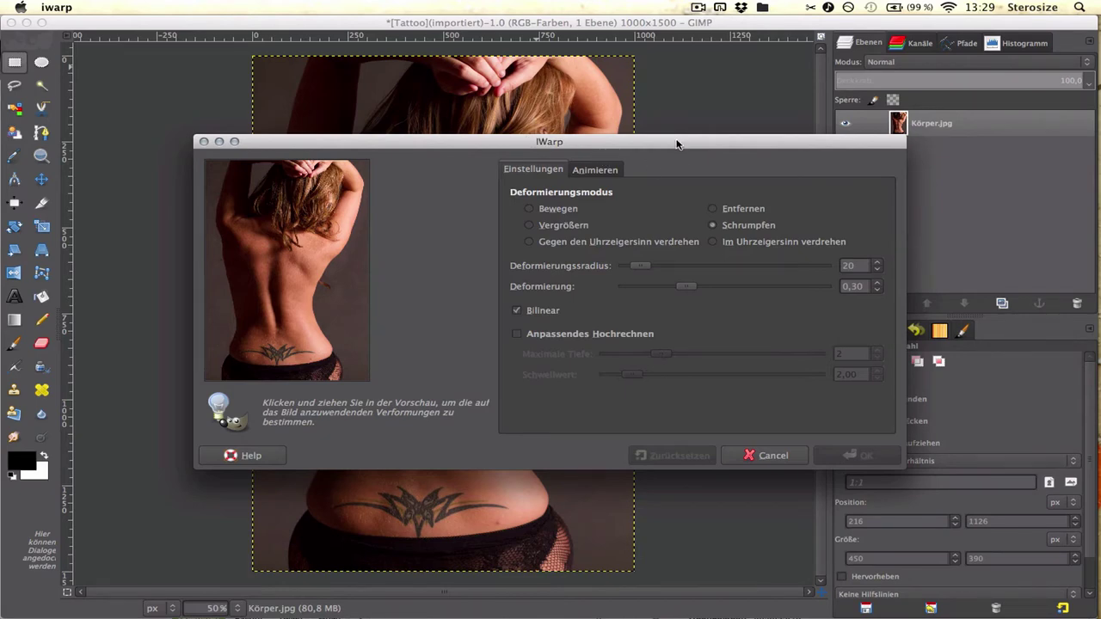
drag(677, 144, 483, 16)
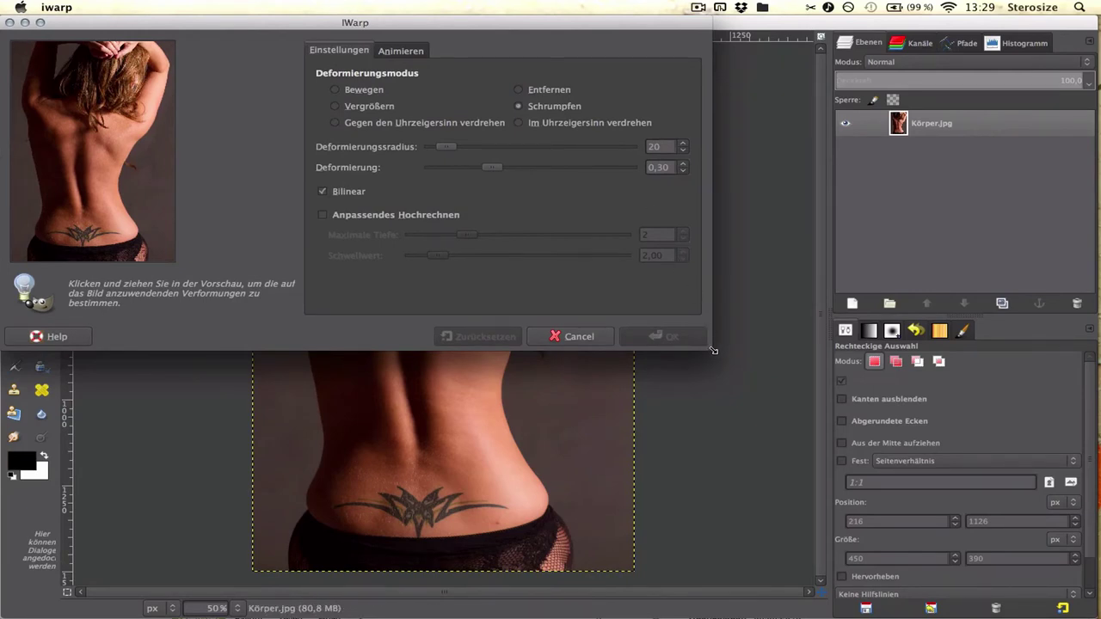
Step: Enlarge the IWarp dialog and shrink-drag the right waist edge inward in the preview
drag(719, 355, 1100, 618)
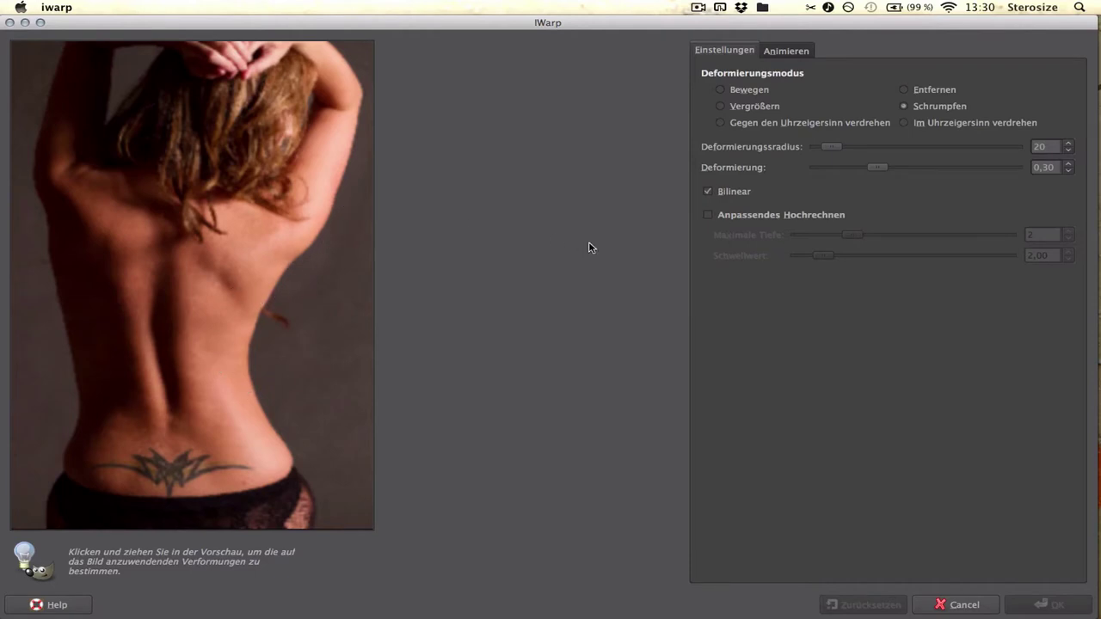
click(775, 50)
click(729, 50)
drag(319, 215, 255, 308)
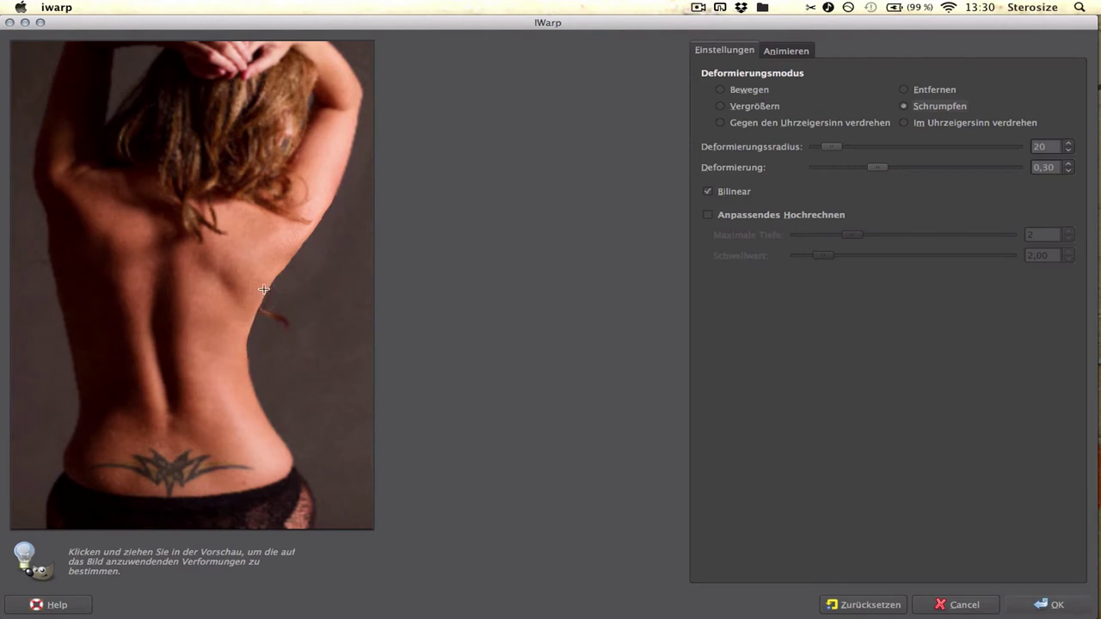
Step: Pull the waist and hip above the lace further inward, then apply the IWarp warp
mouse_move(260, 297)
mouse_down()
mouse_move(243, 357)
mouse_move(249, 393)
mouse_move(288, 473)
mouse_move(262, 417)
mouse_move(280, 467)
mouse_move(278, 459)
mouse_move(298, 480)
mouse_move(303, 527)
mouse_up()
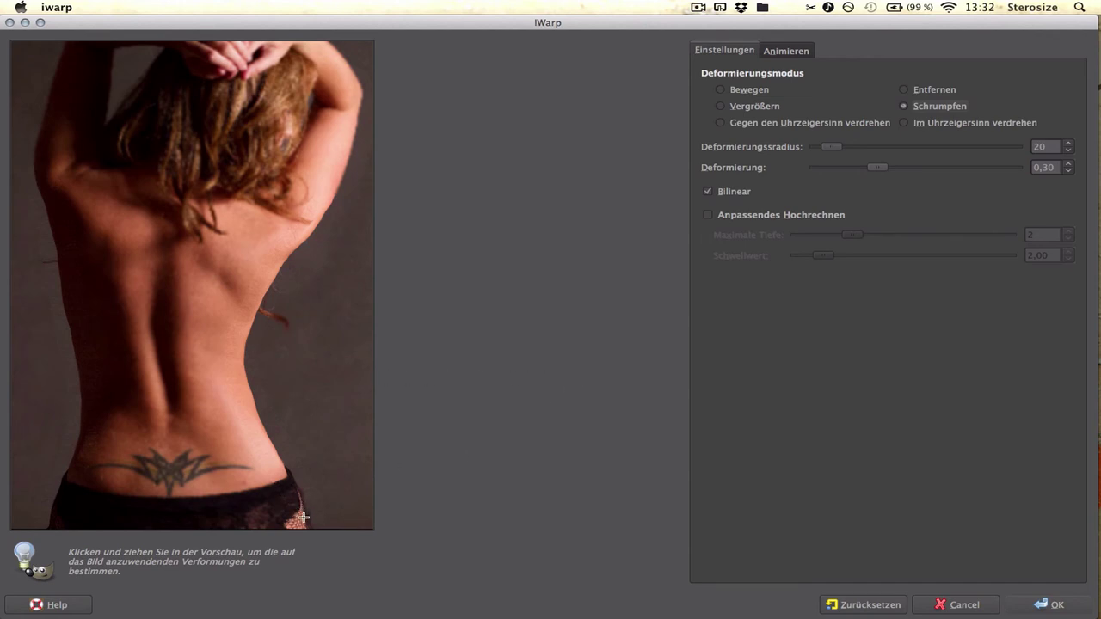
drag(295, 522, 301, 522)
click(1047, 604)
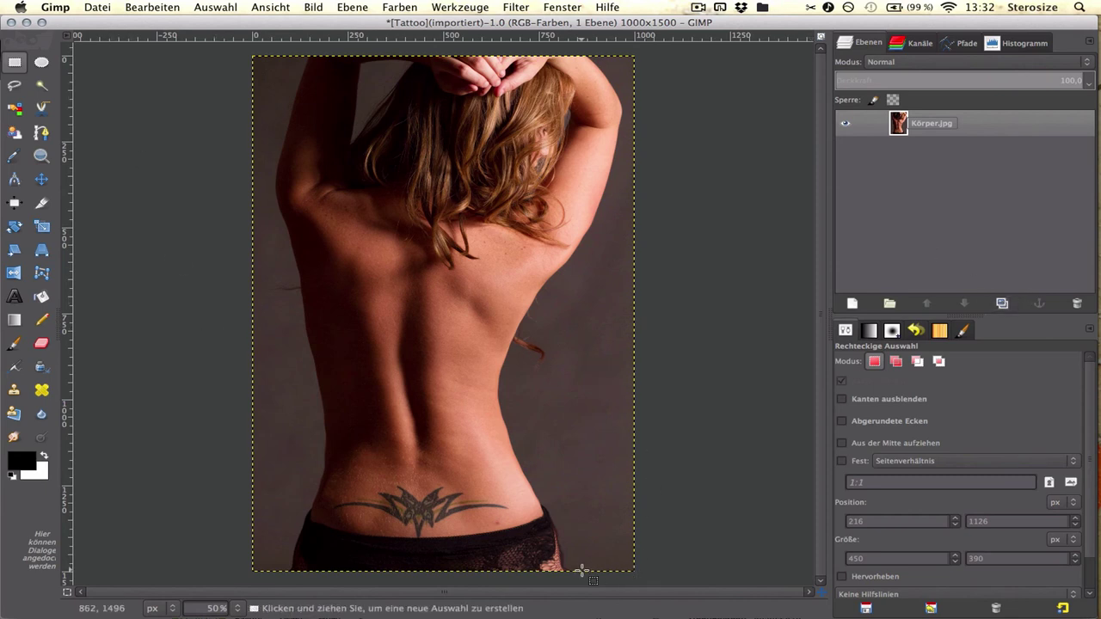
scroll(583, 571, up, 1)
scroll(582, 570, up, 1)
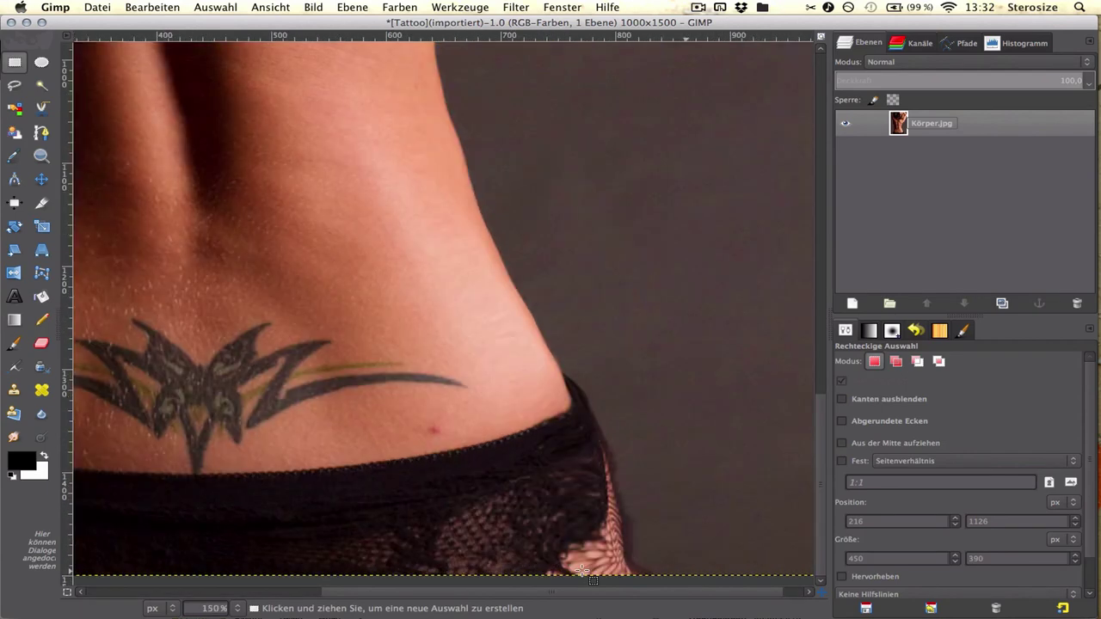
scroll(583, 570, up, 1)
scroll(582, 570, up, 1)
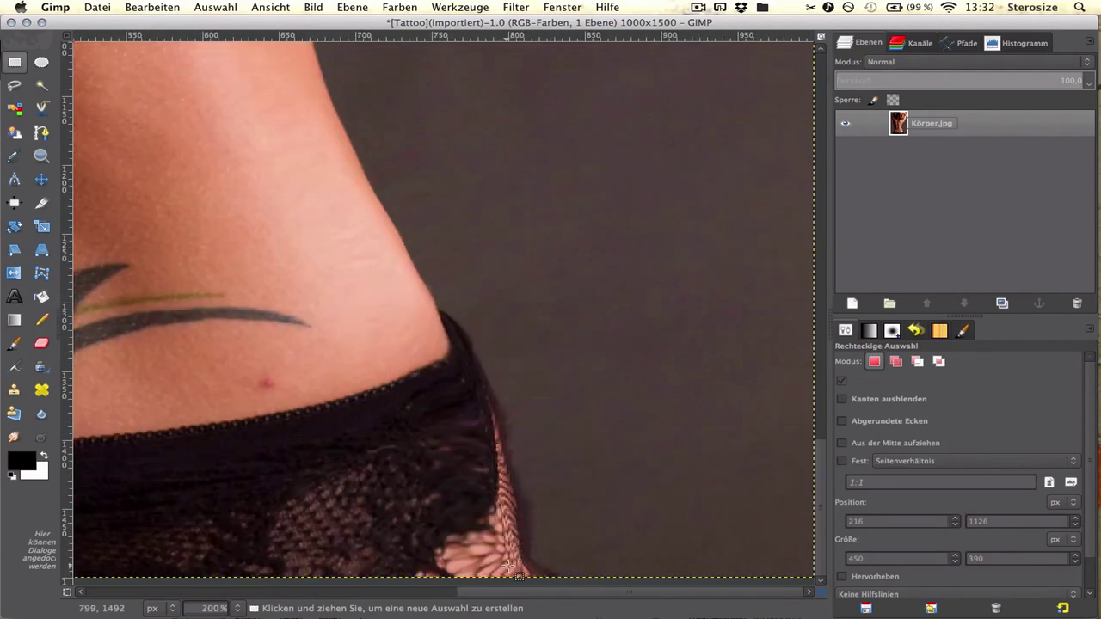
scroll(564, 579, left, 10)
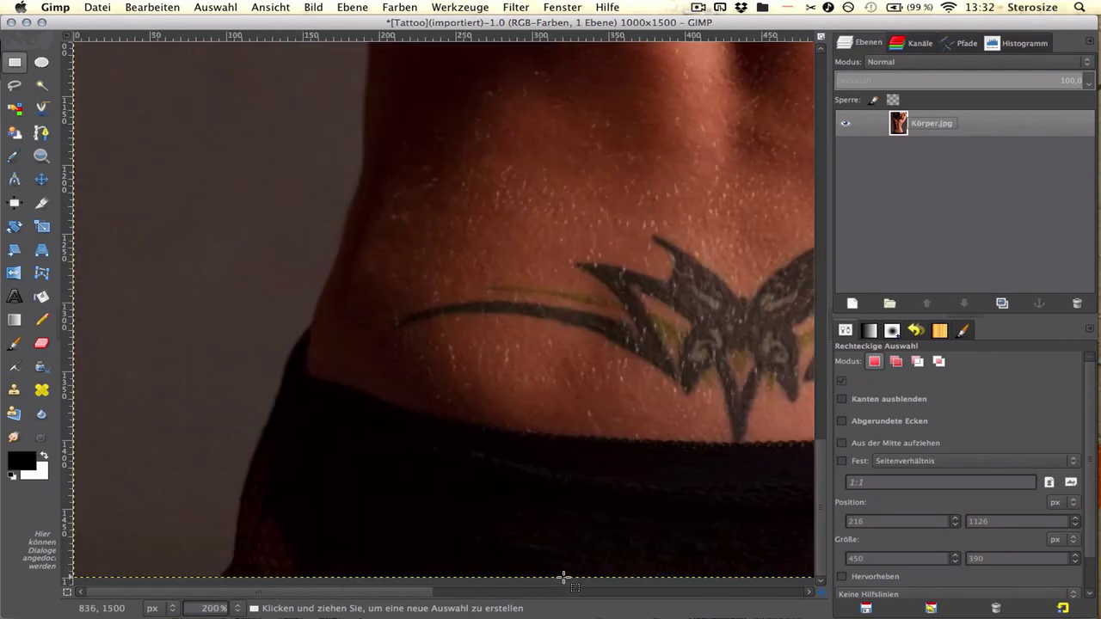
scroll(564, 578, down, 2)
scroll(564, 578, down, 1)
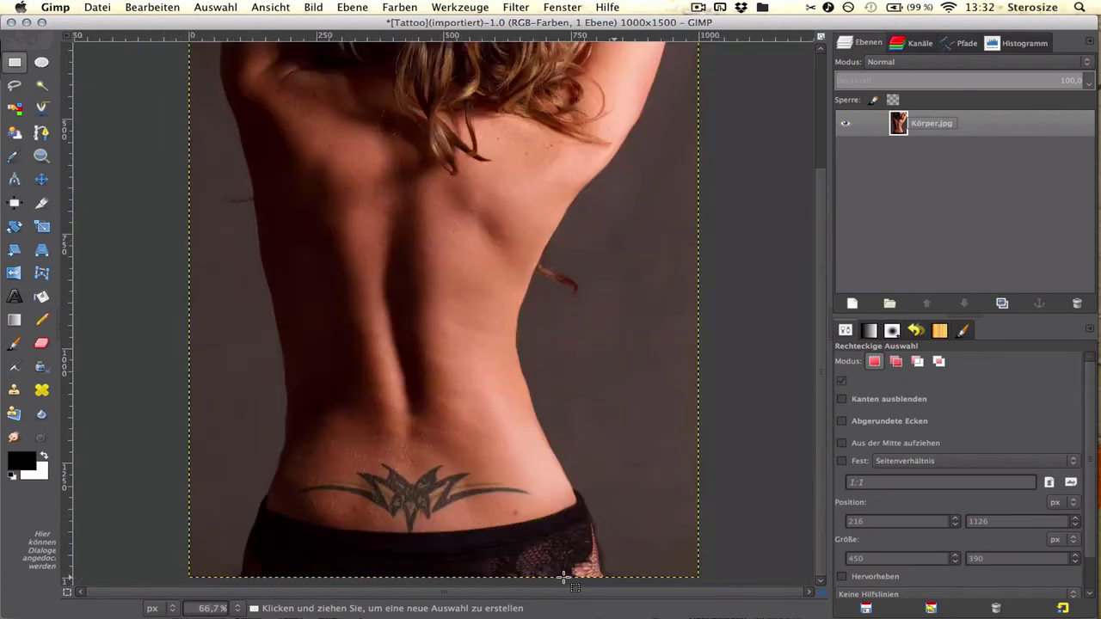
scroll(565, 578, down, 1)
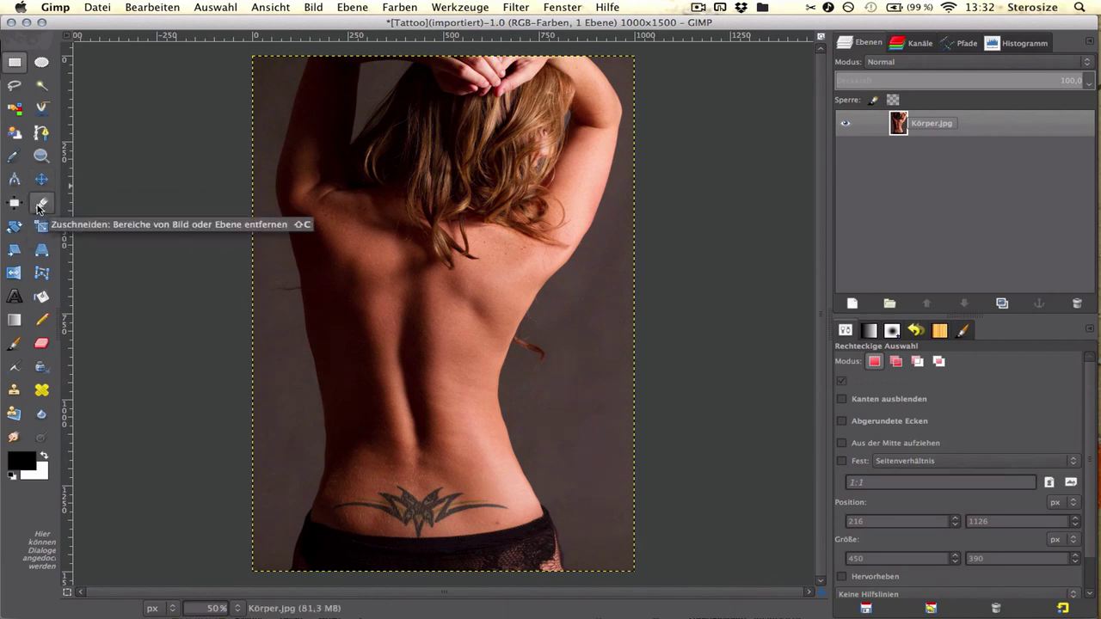
Step: Crop away the thin bottom strip with the Crop tool, leaving 1000 × 1482 pixels
click(38, 205)
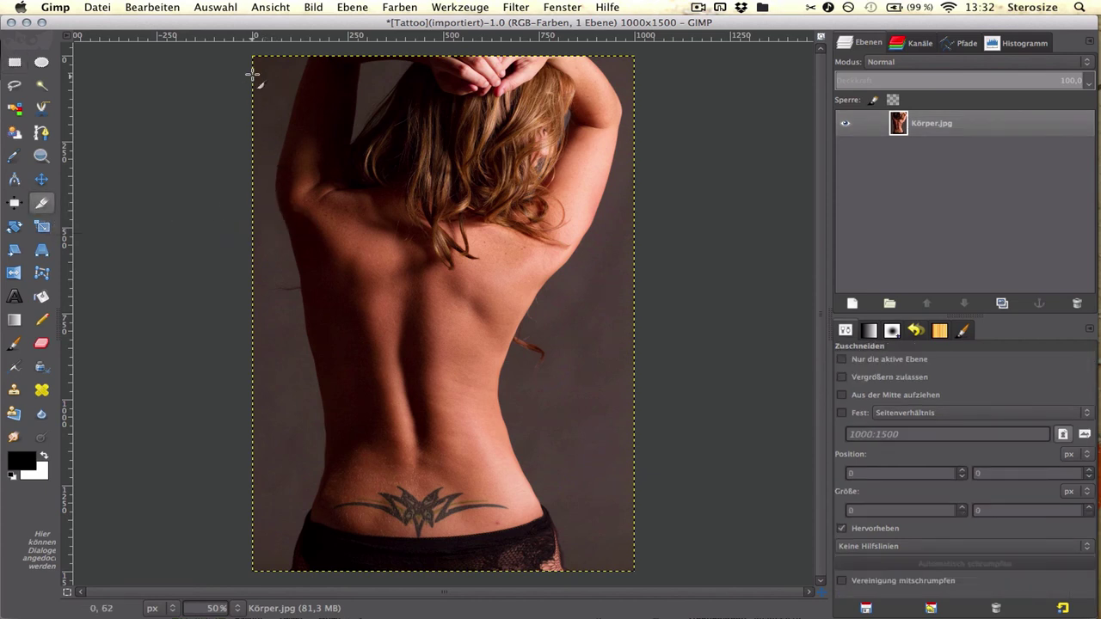
drag(251, 53, 652, 566)
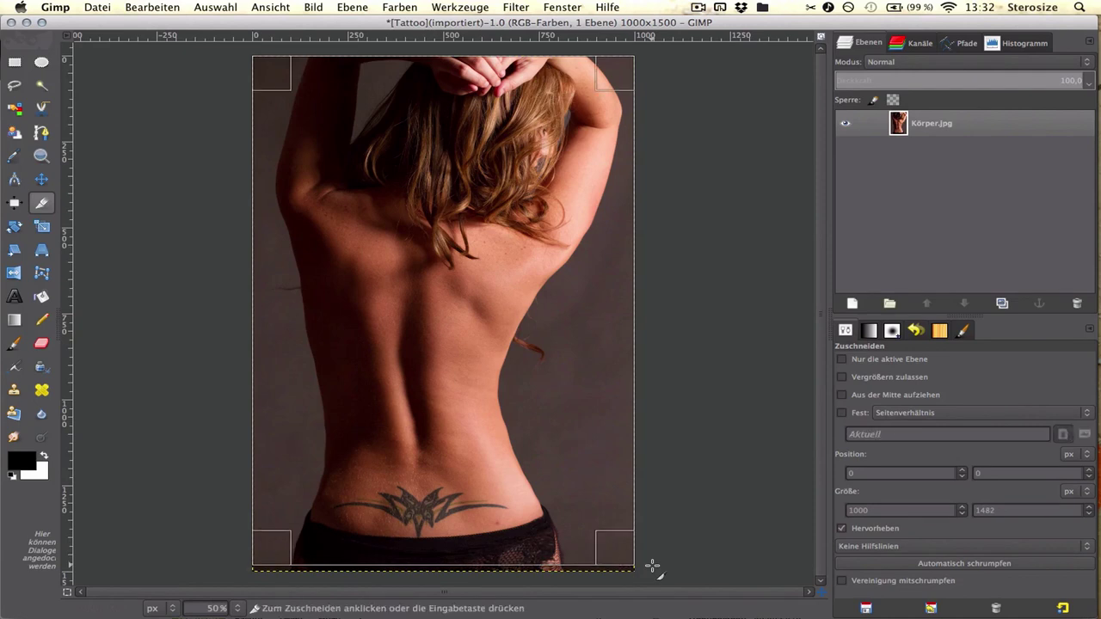
key(Return)
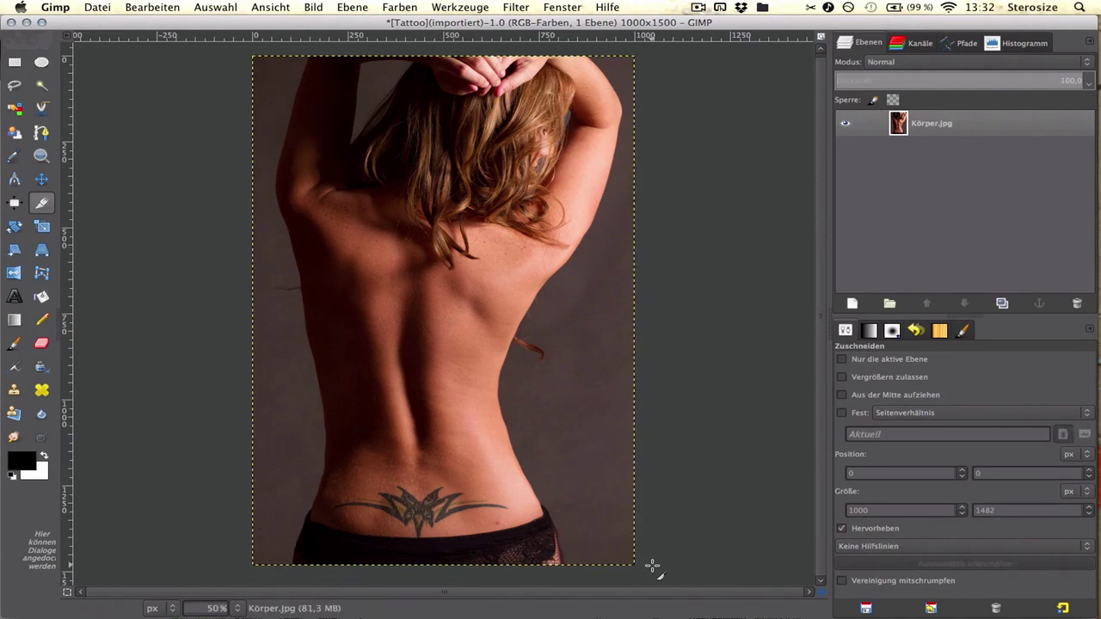